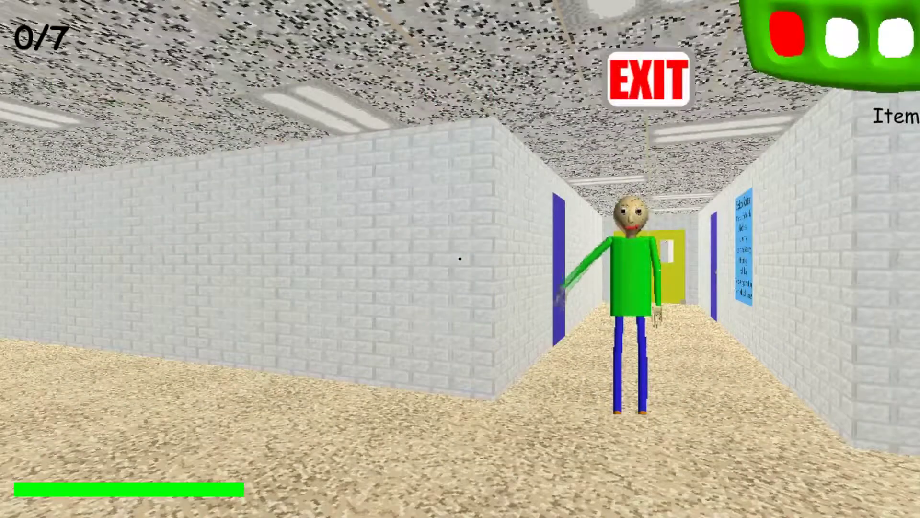
{"action": "key", "text": "w"}
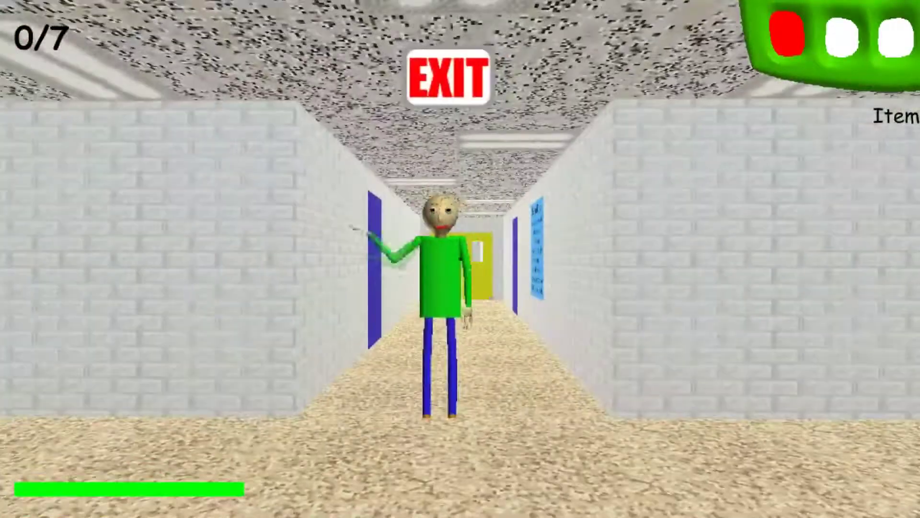
{"action": "key", "text": "w"}
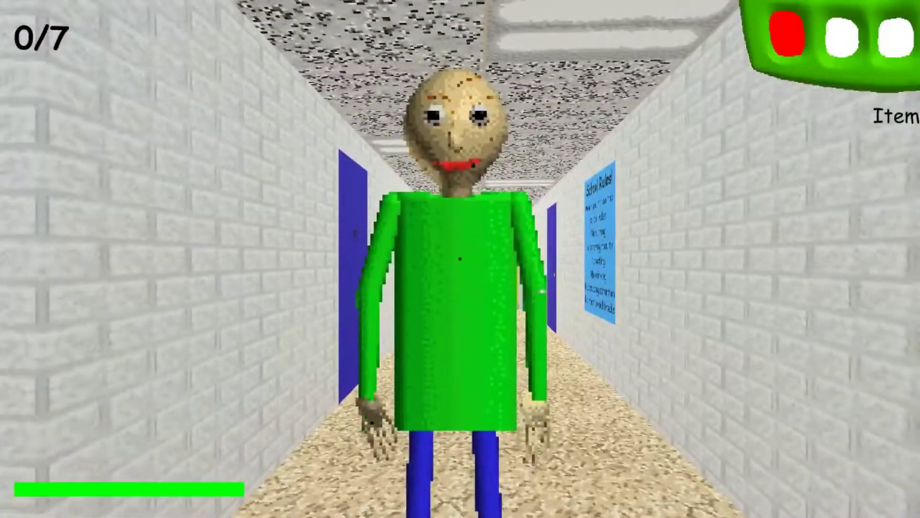
{"action": "key", "text": "w"}
{"action": "key", "text": "w"}
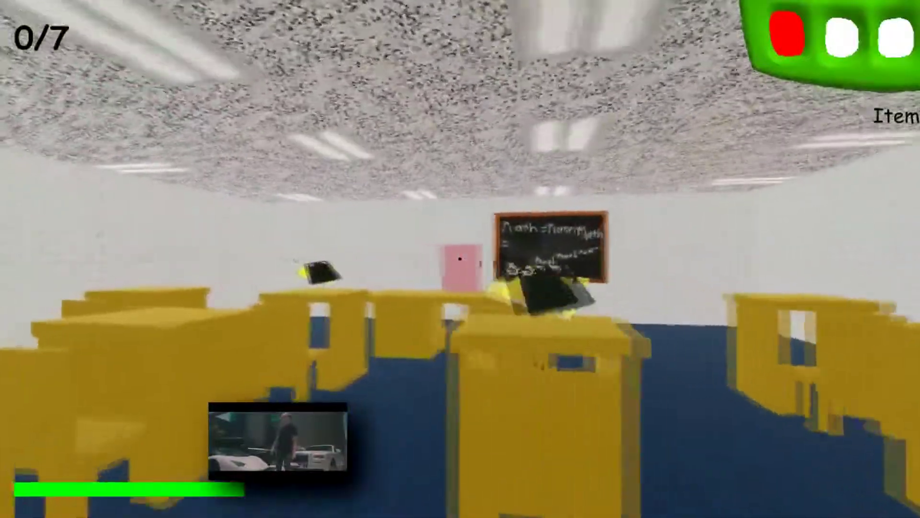
{"action": "key", "text": "w"}
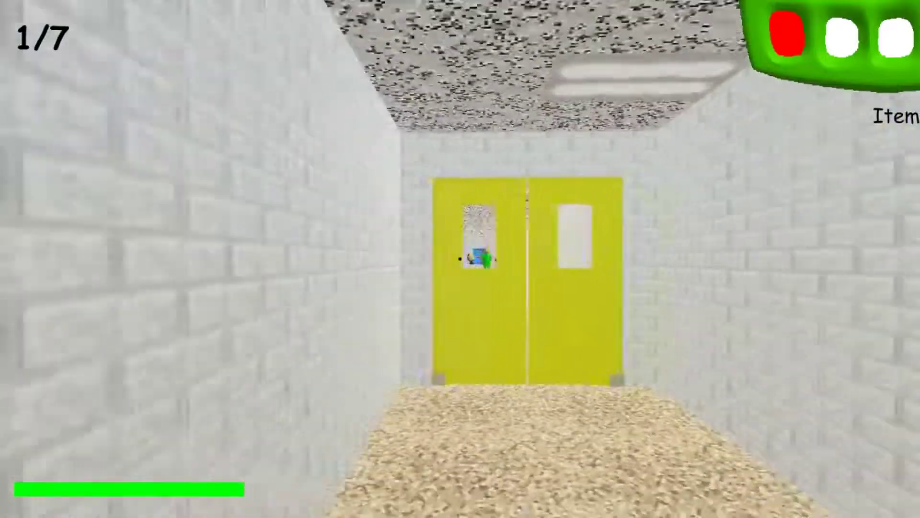
{"action": "key", "text": "w"}
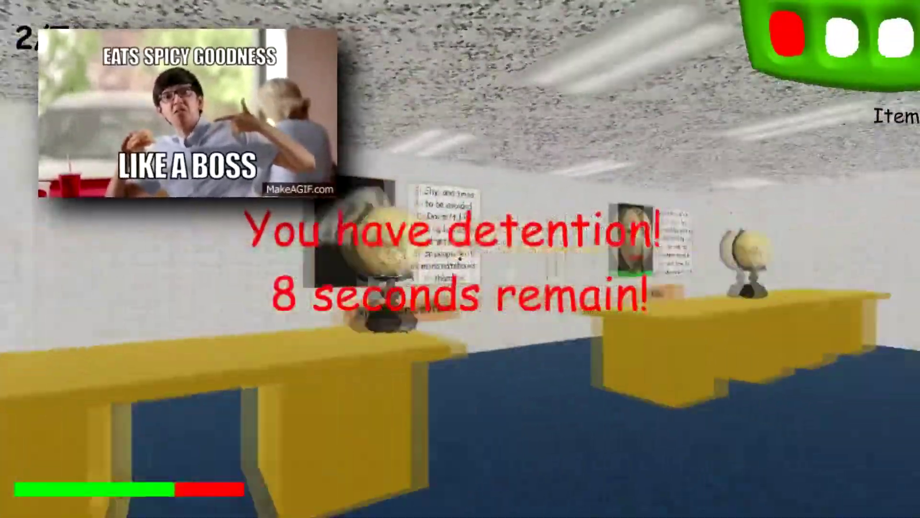
{"action": "key", "text": "w"}
{"action": "key", "text": "w"}
{"action": "key", "text": "w"}
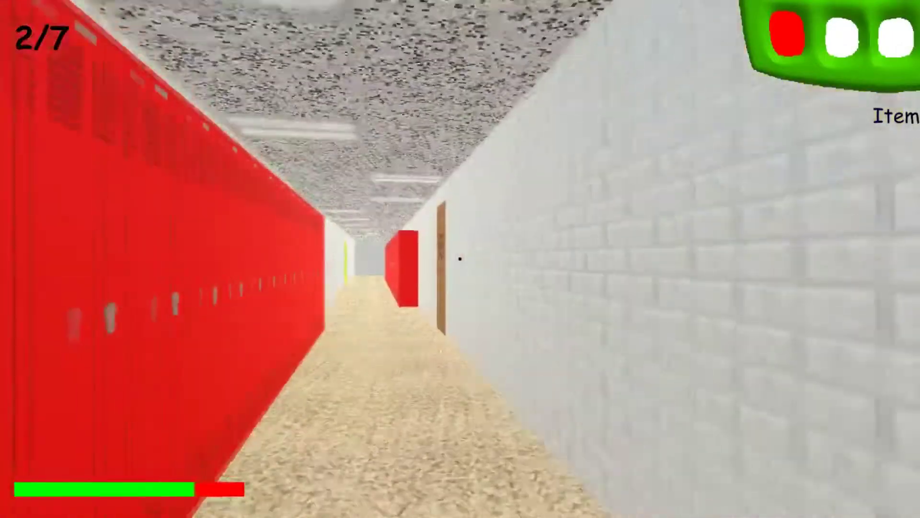